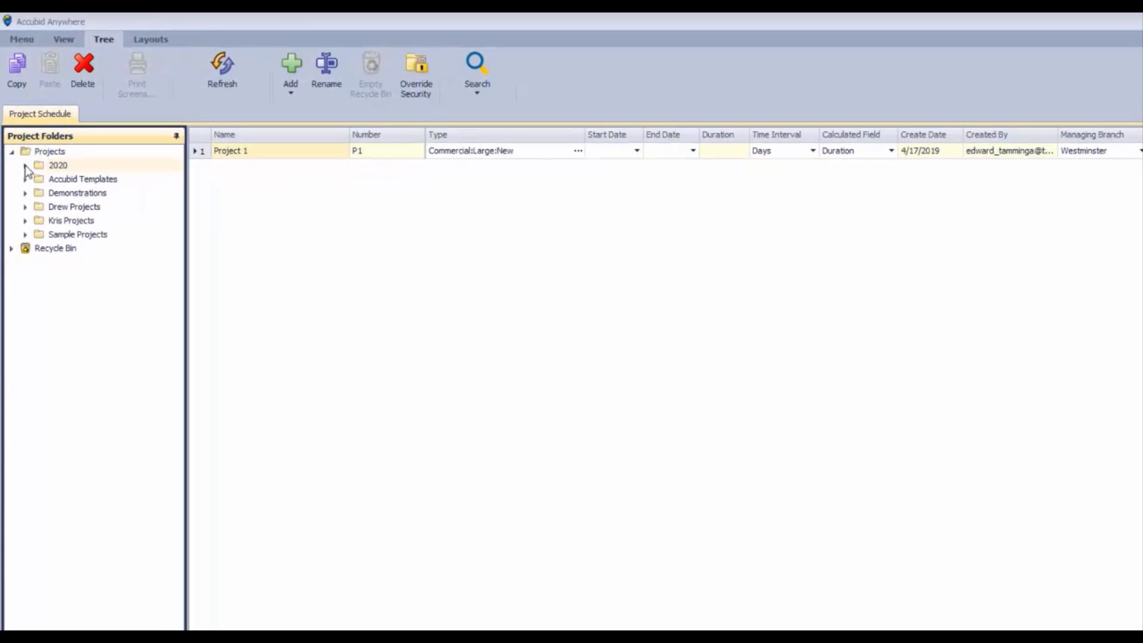
Browse 2020 > Eds Folder and list Project 1's estimates, Eds Estimate 1 and Eds Estimate 2-Final
click(25, 165)
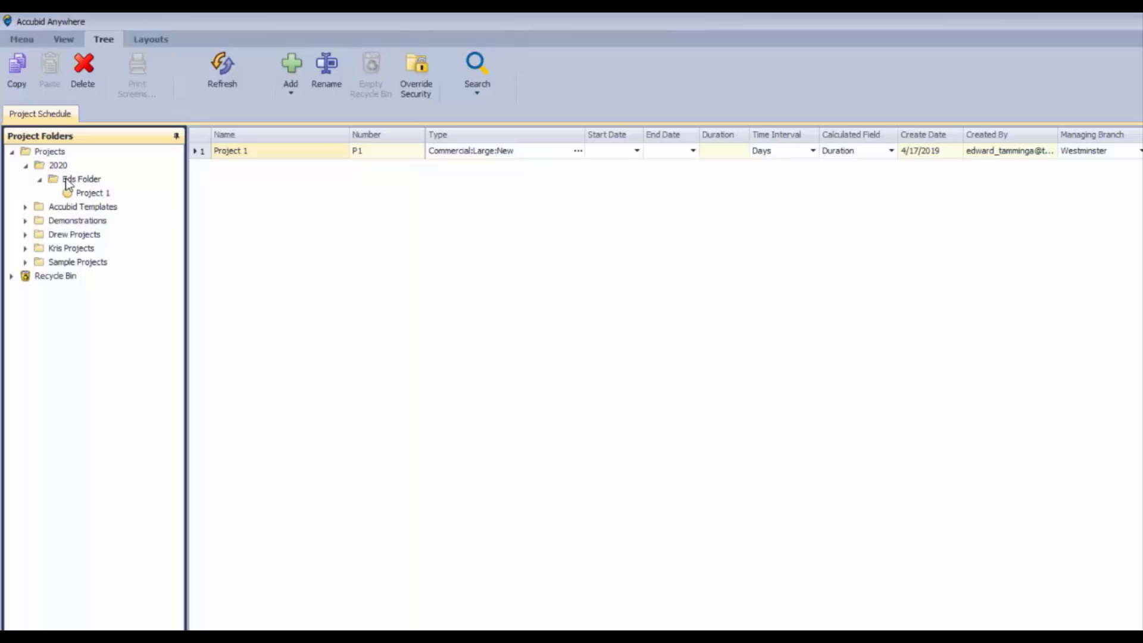
click(66, 177)
click(47, 152)
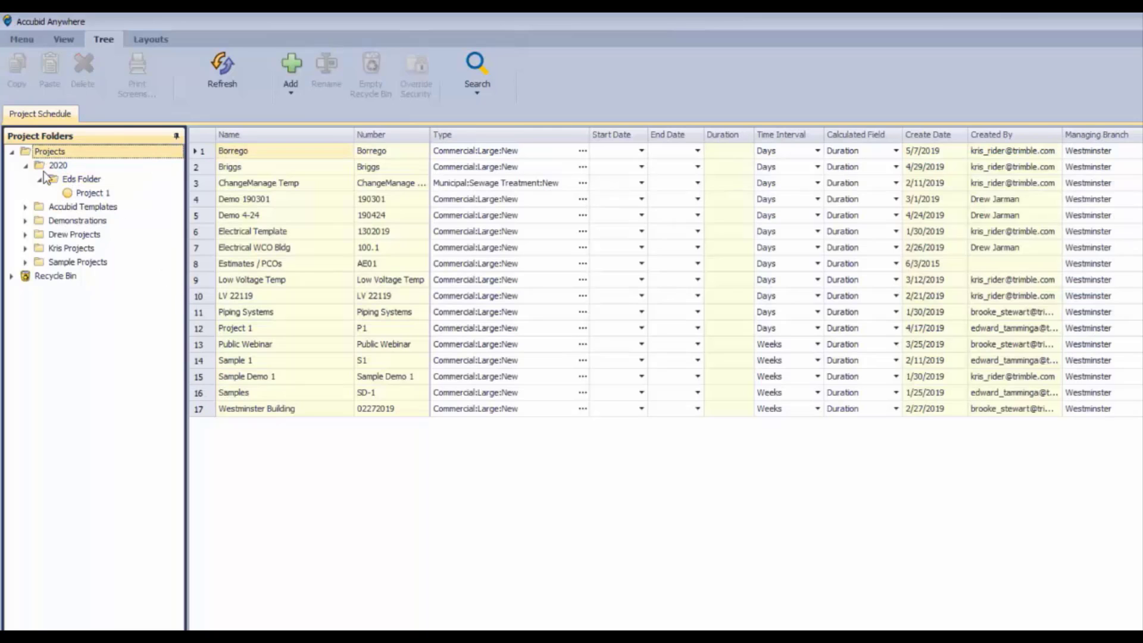
click(40, 167)
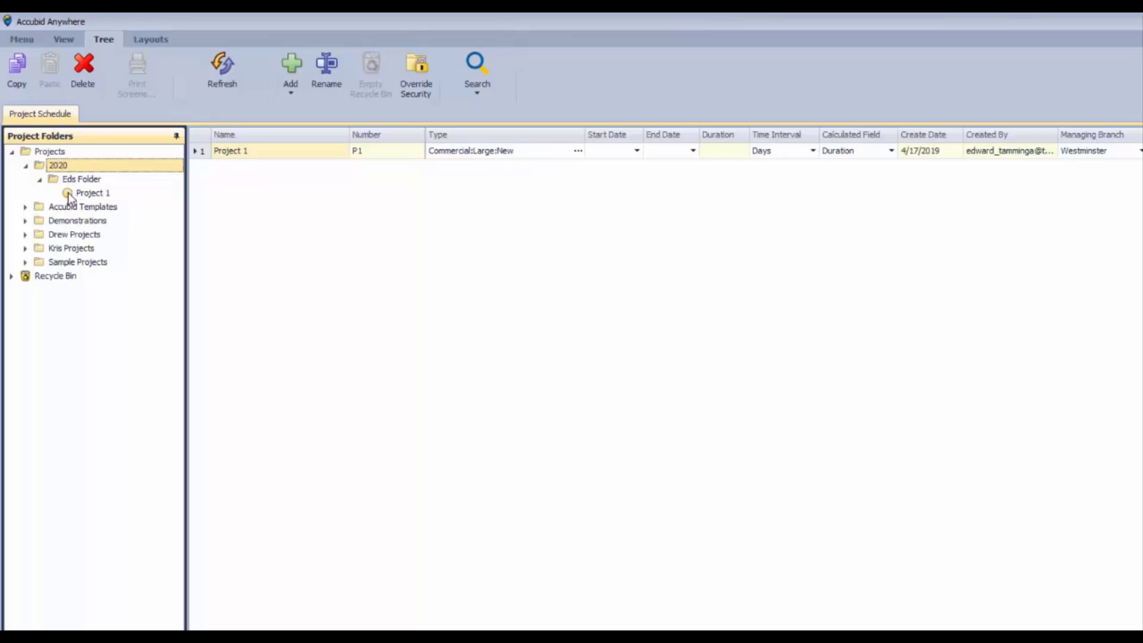
click(88, 194)
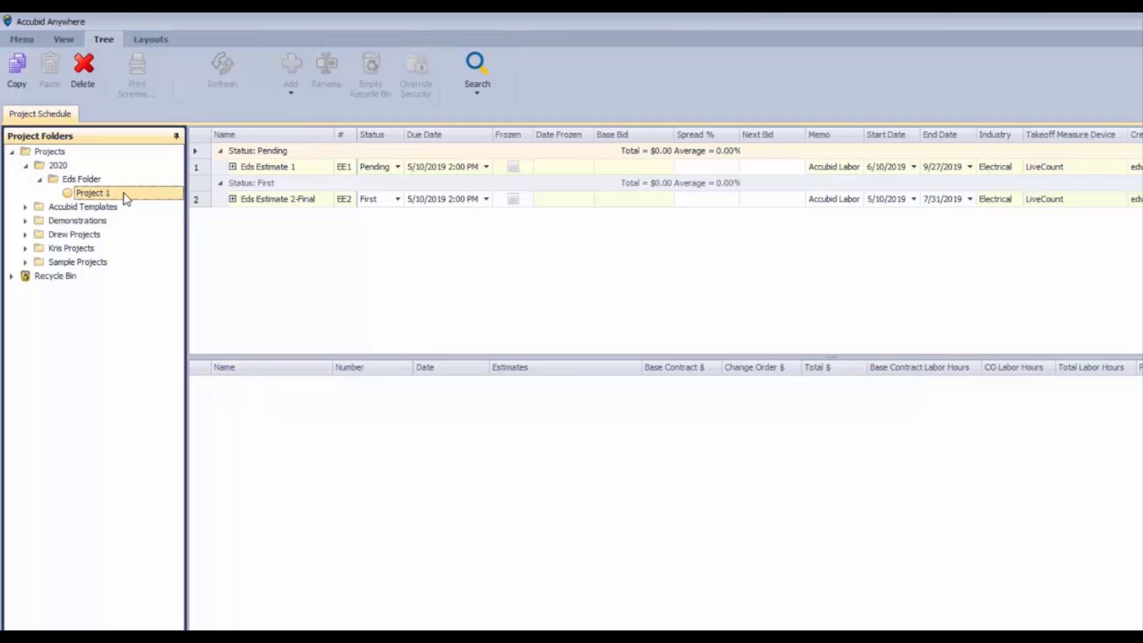
Open Project 1's dashboard, briefly show its deleted estimates, then hide them again
click(85, 194)
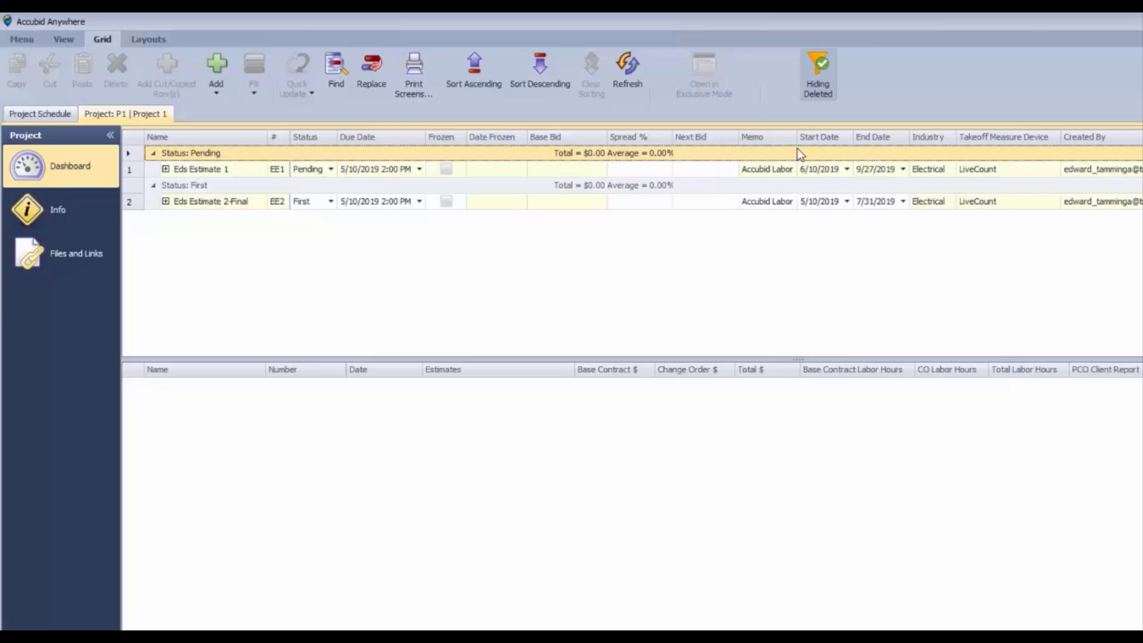
click(818, 83)
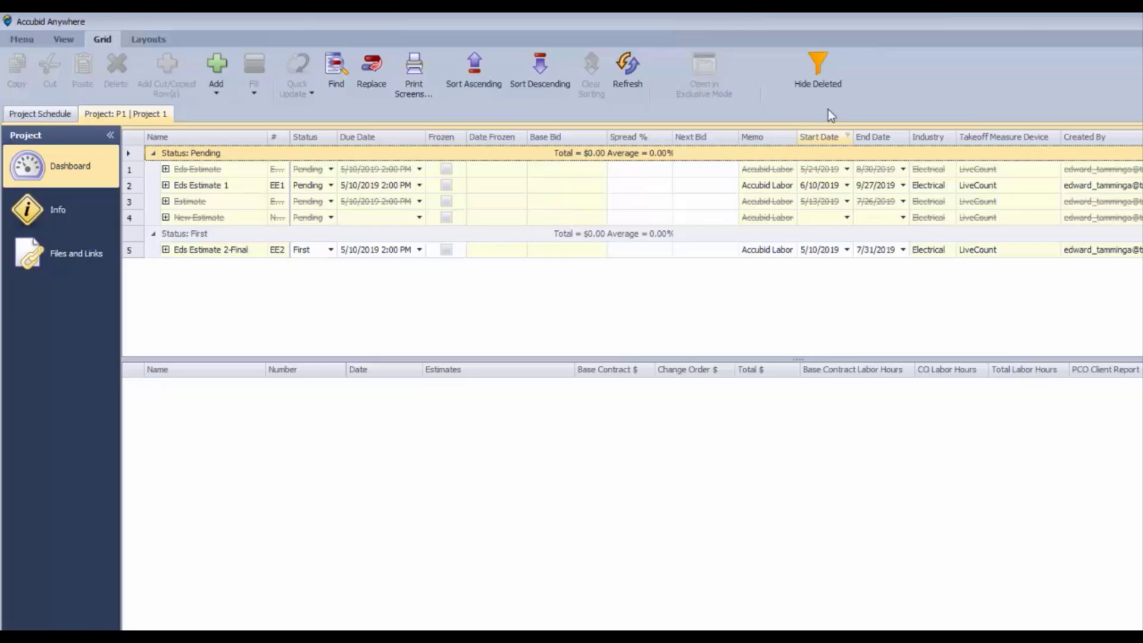
click(823, 75)
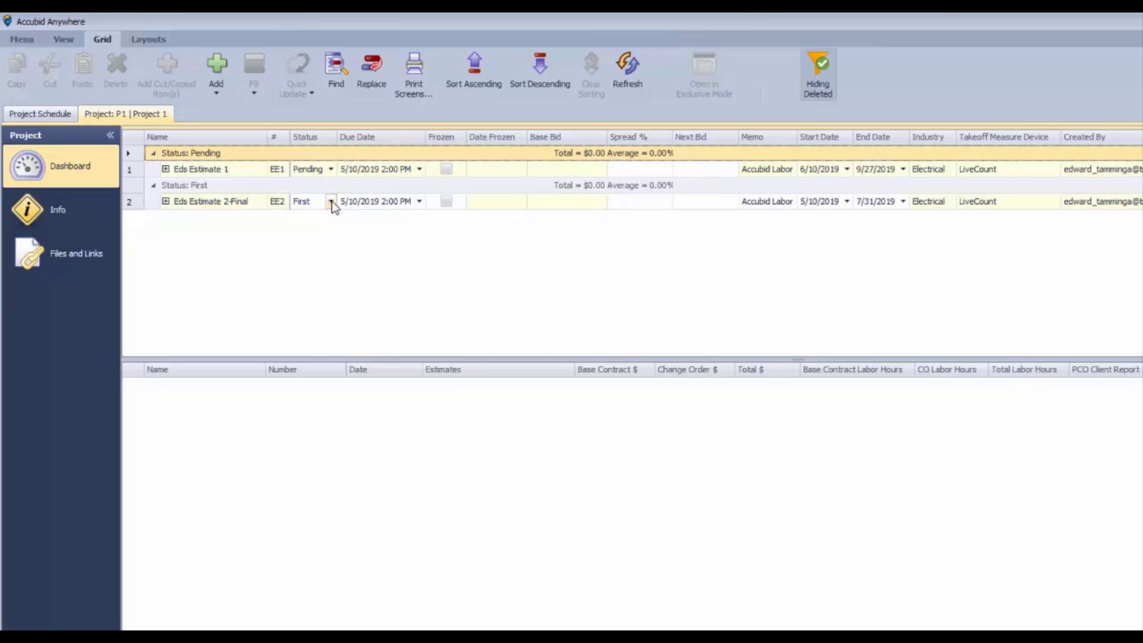
Set Eds Estimate 2-Final's status to First and mark it Frozen, dated 5/10/2019
click(331, 201)
click(331, 202)
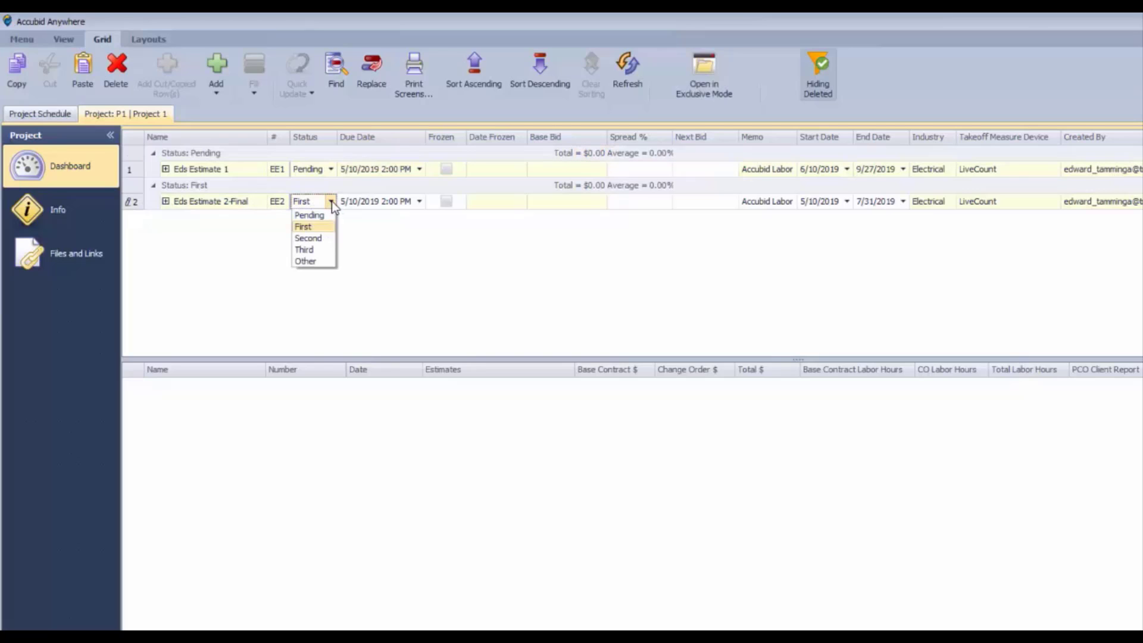
click(310, 227)
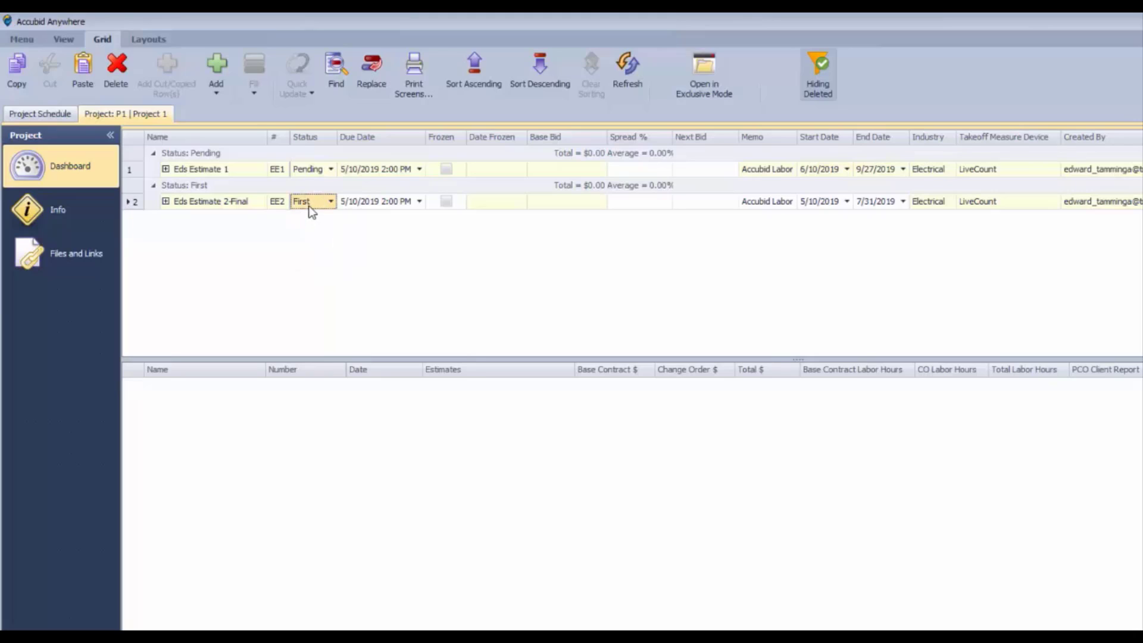
click(447, 201)
click(448, 202)
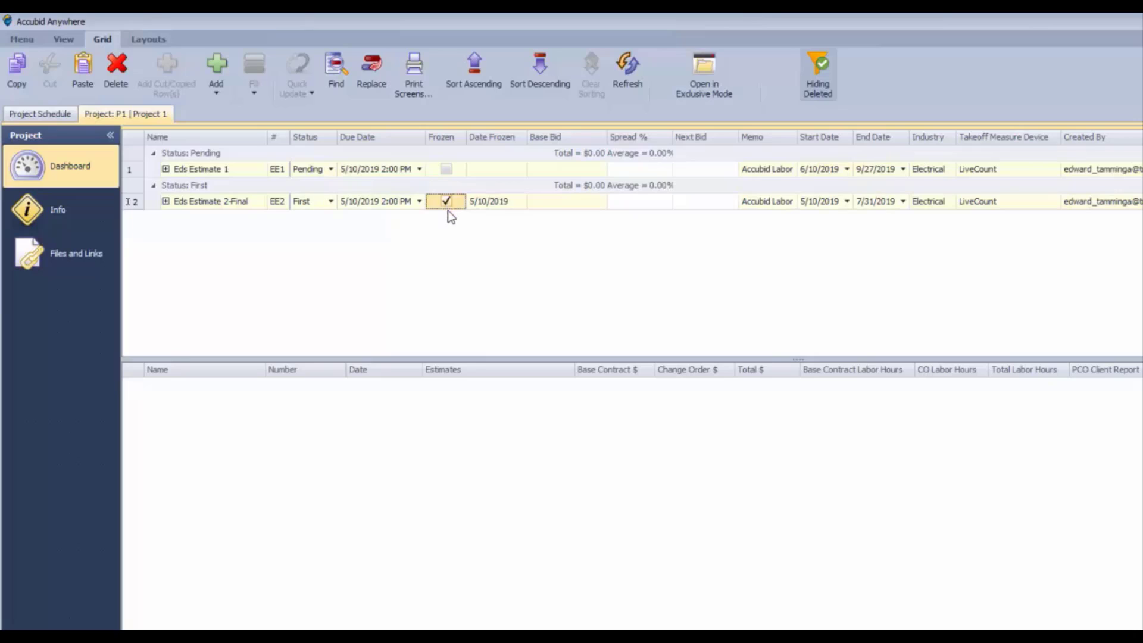
click(447, 203)
key(space)
Open Eds Estimate 2-Final and view its Closeout Final Pricing: $705,680.56 cost, $853,000.00 final price
click(132, 204)
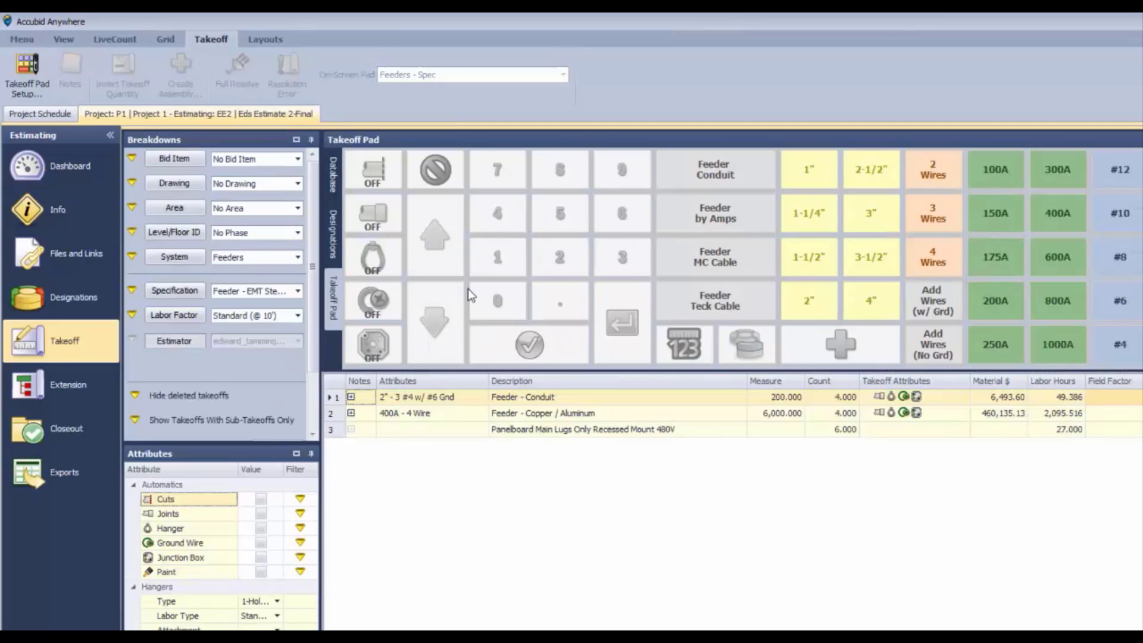
click(333, 177)
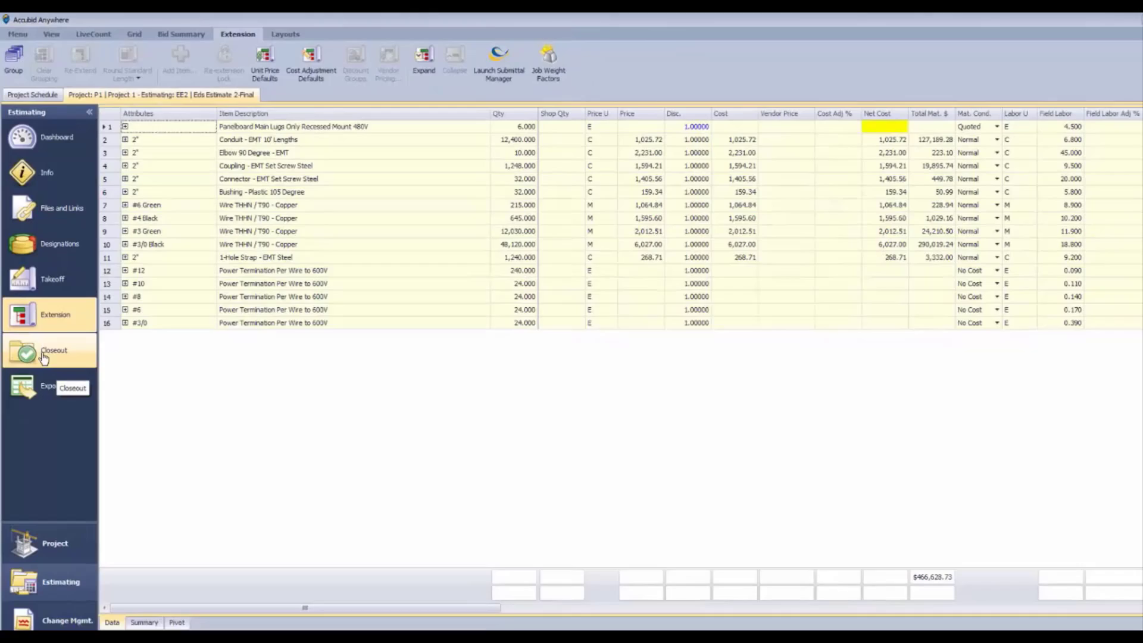
click(43, 357)
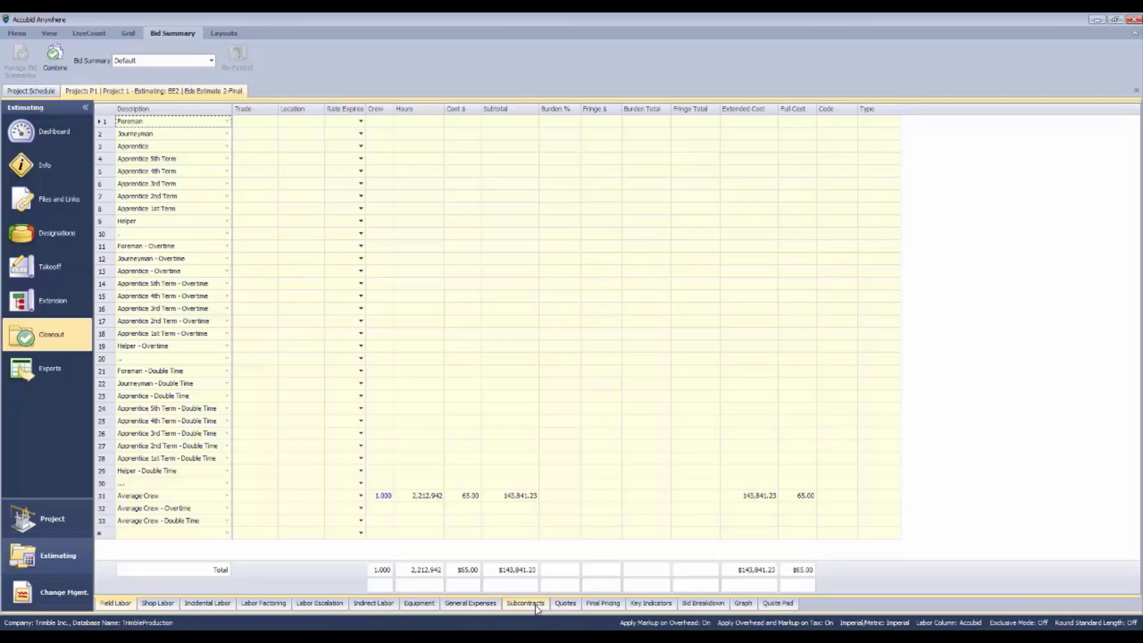
click(603, 603)
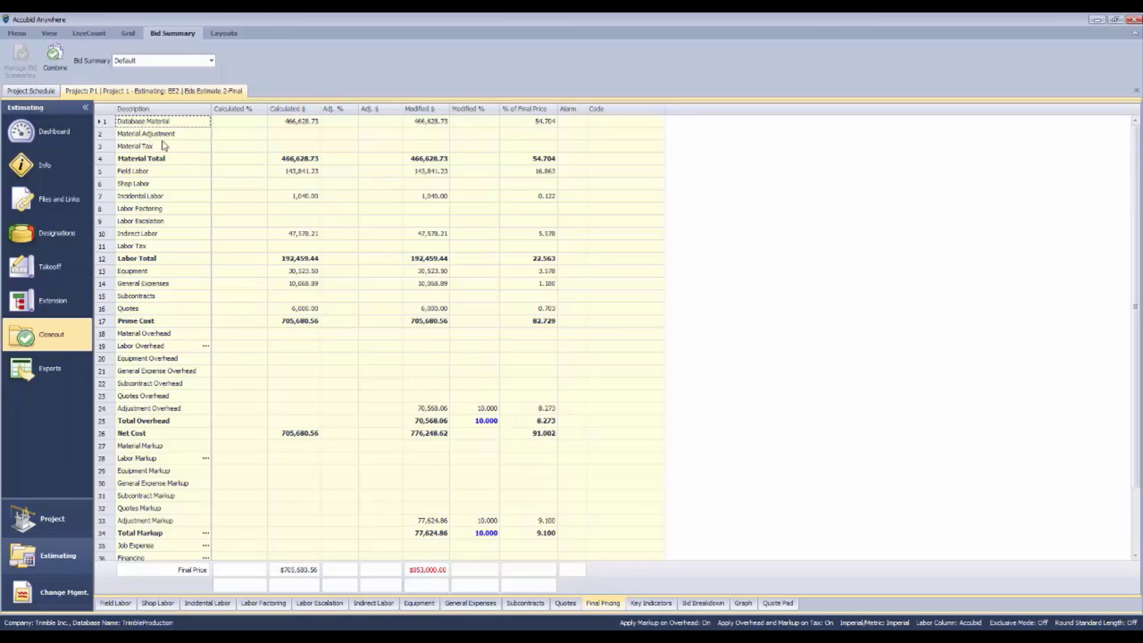
Back on the dashboard, refreeze Eds Estimate 2-Final under the First status group
click(57, 138)
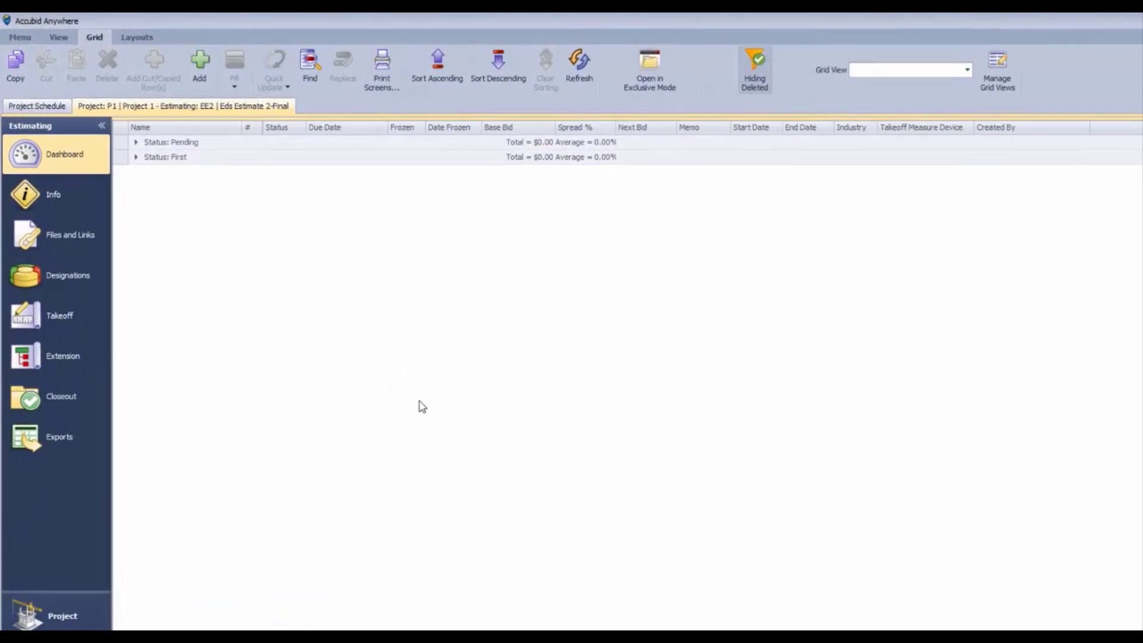
click(153, 175)
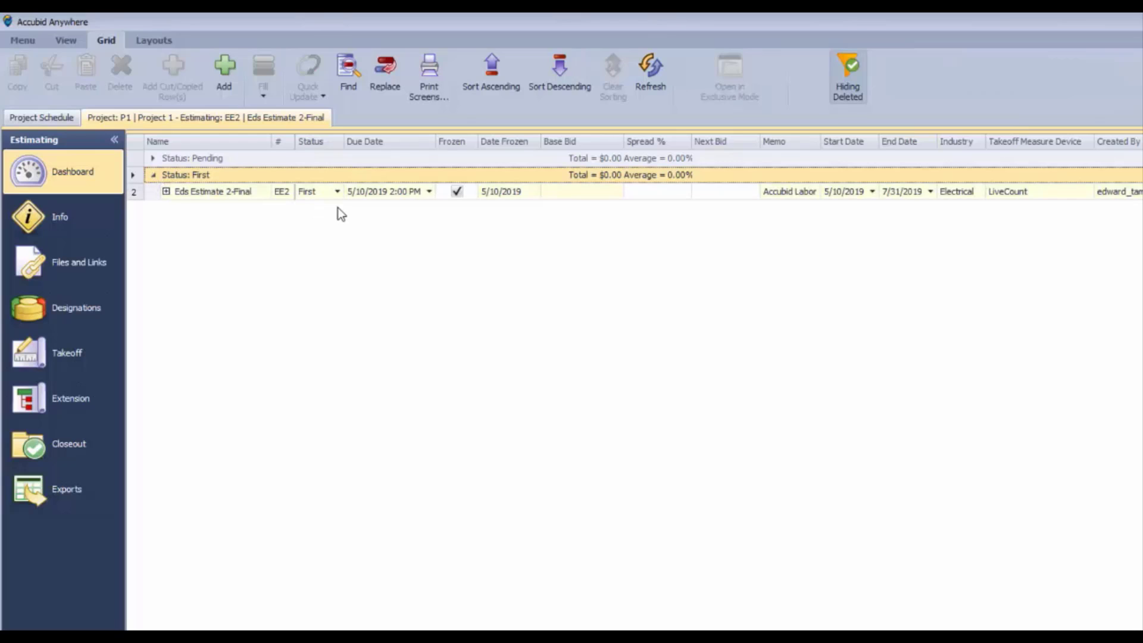
click(457, 192)
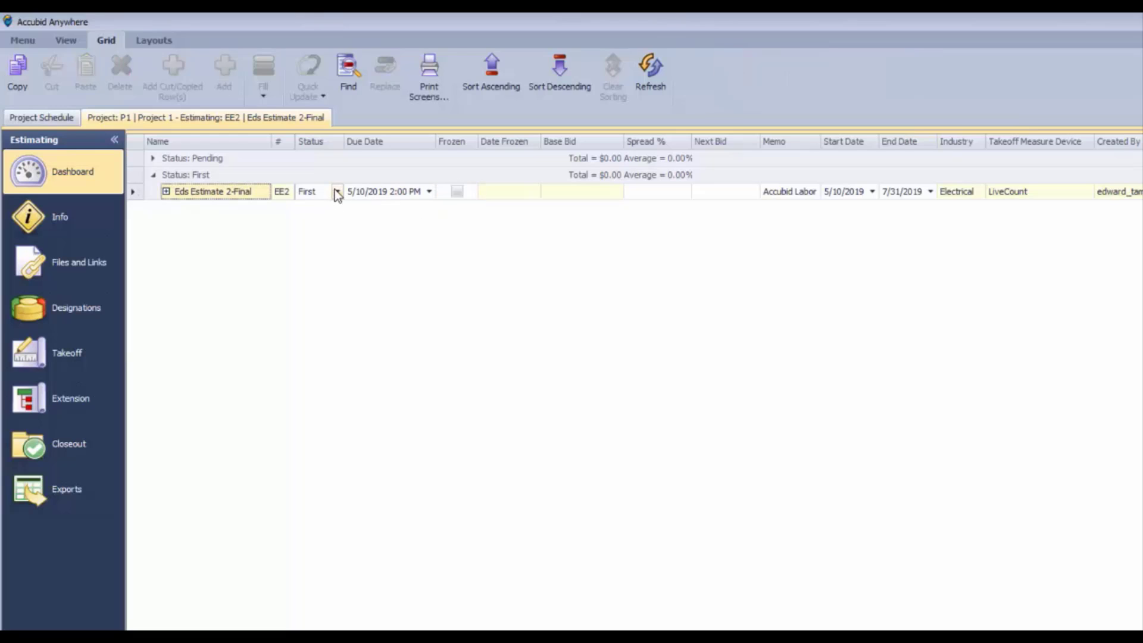
click(456, 192)
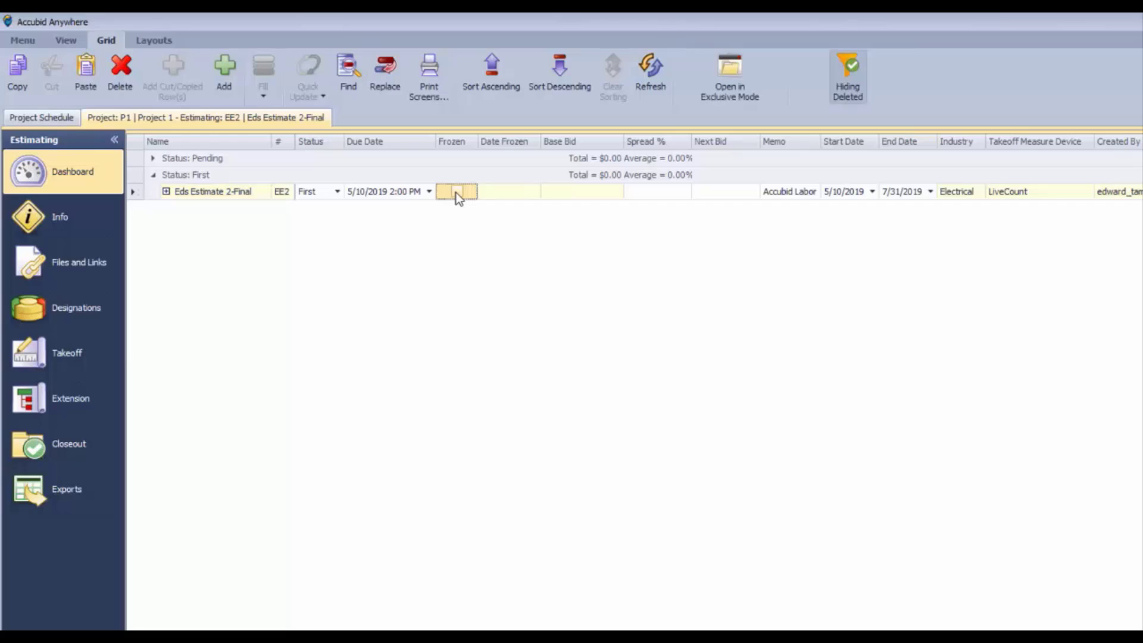
click(456, 192)
Prepare the estimate's Default bid summary ($853,000.00) for hand-off
click(167, 191)
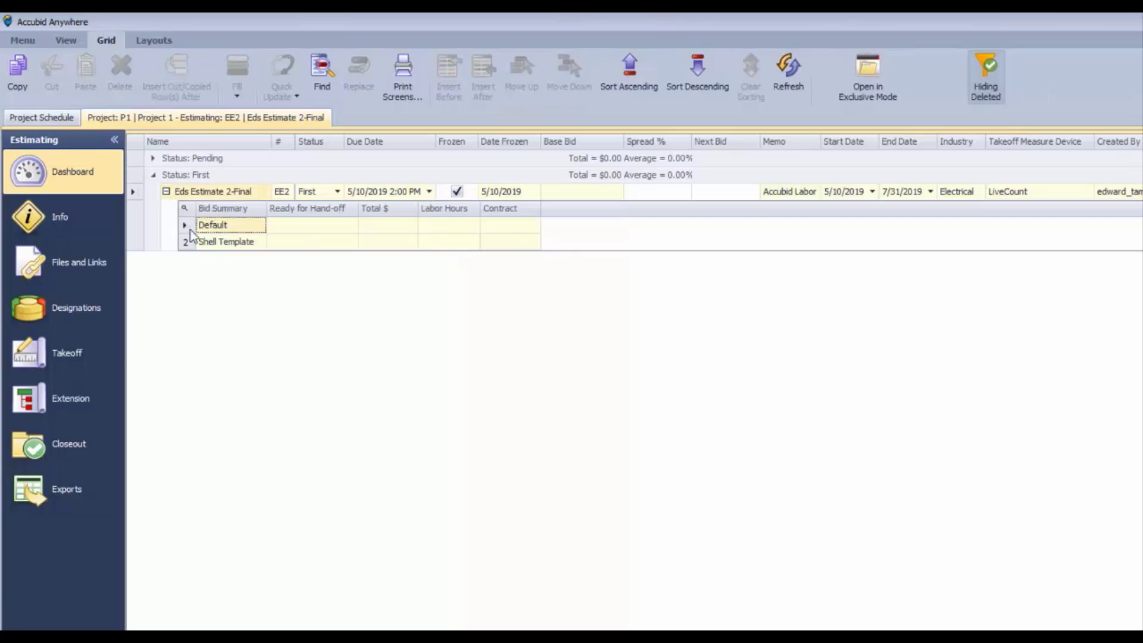
click(290, 231)
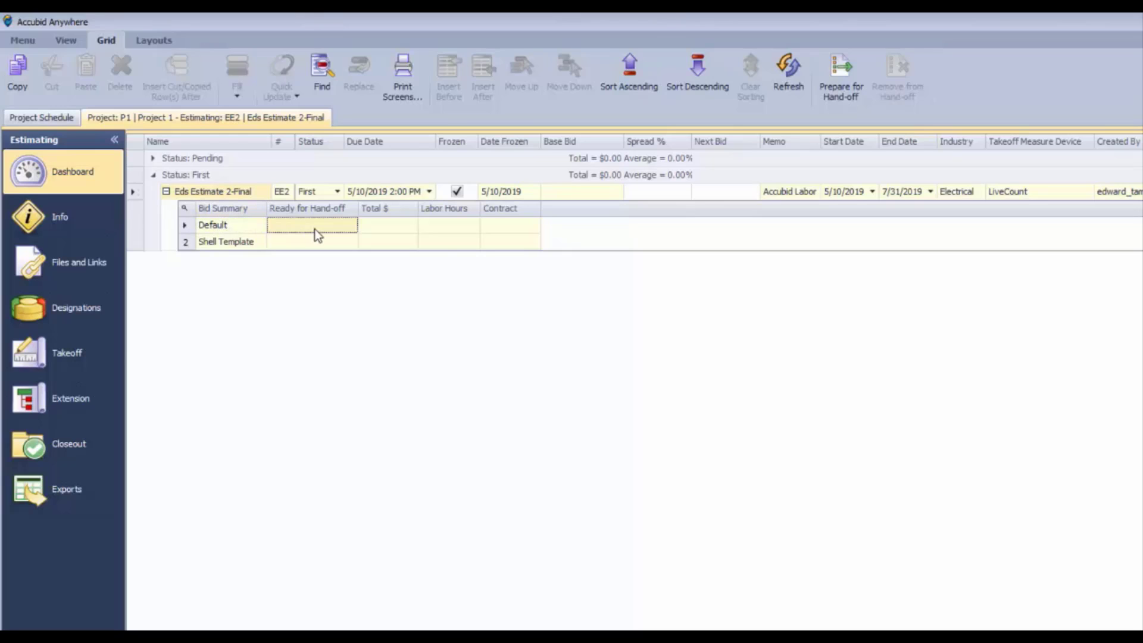
click(841, 78)
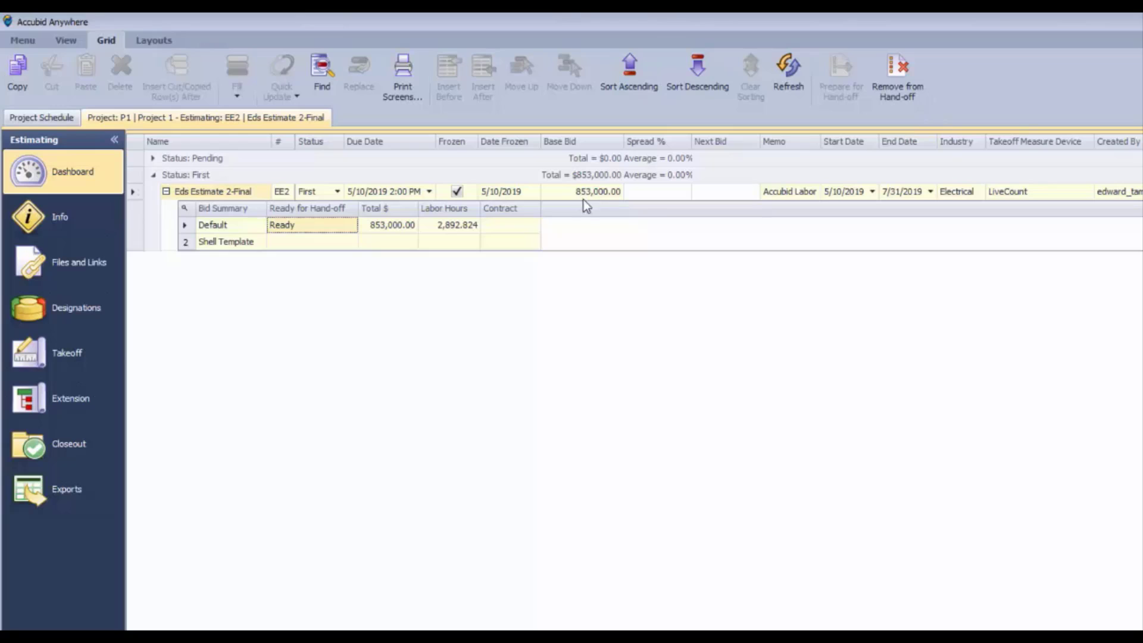
Enter a 5% spread for Eds Estimate 2-Final
click(651, 192)
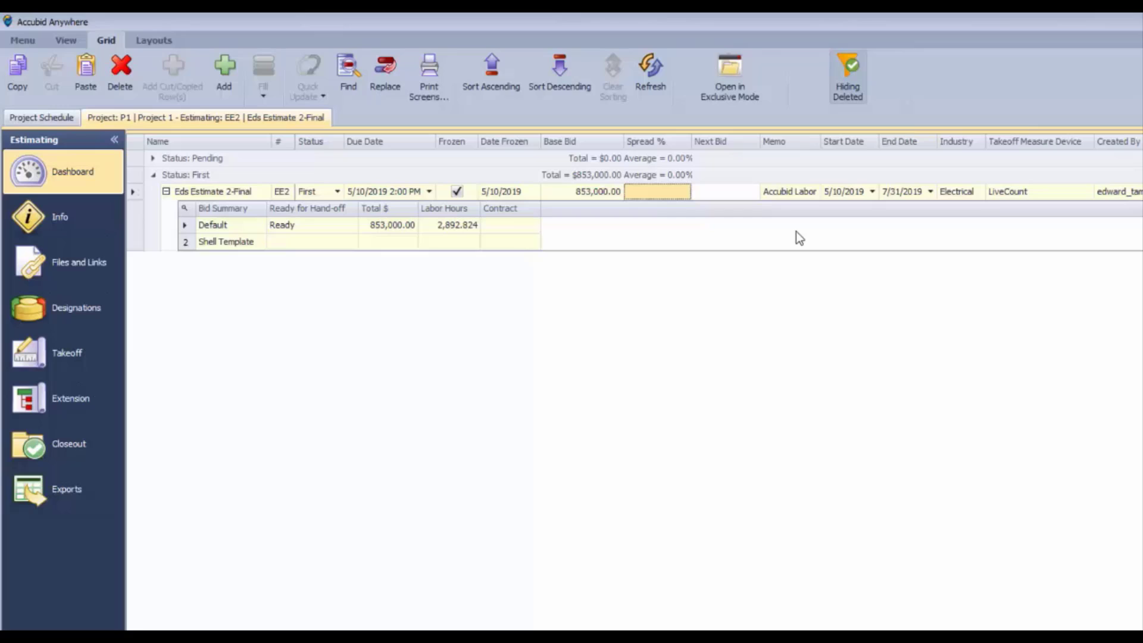
text(5)
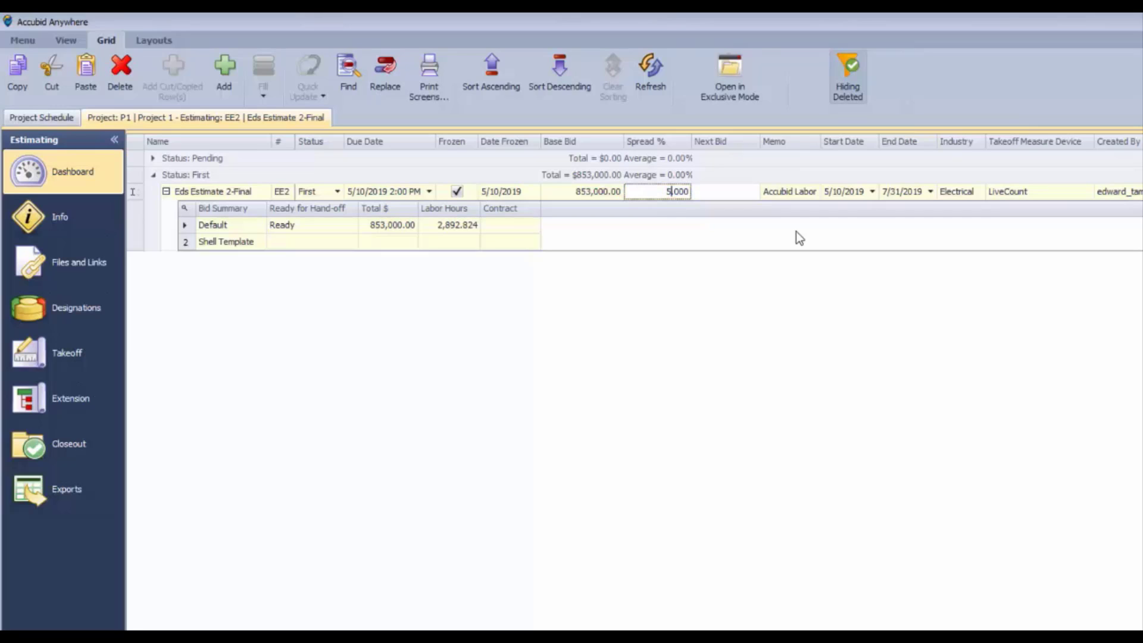
key(Return)
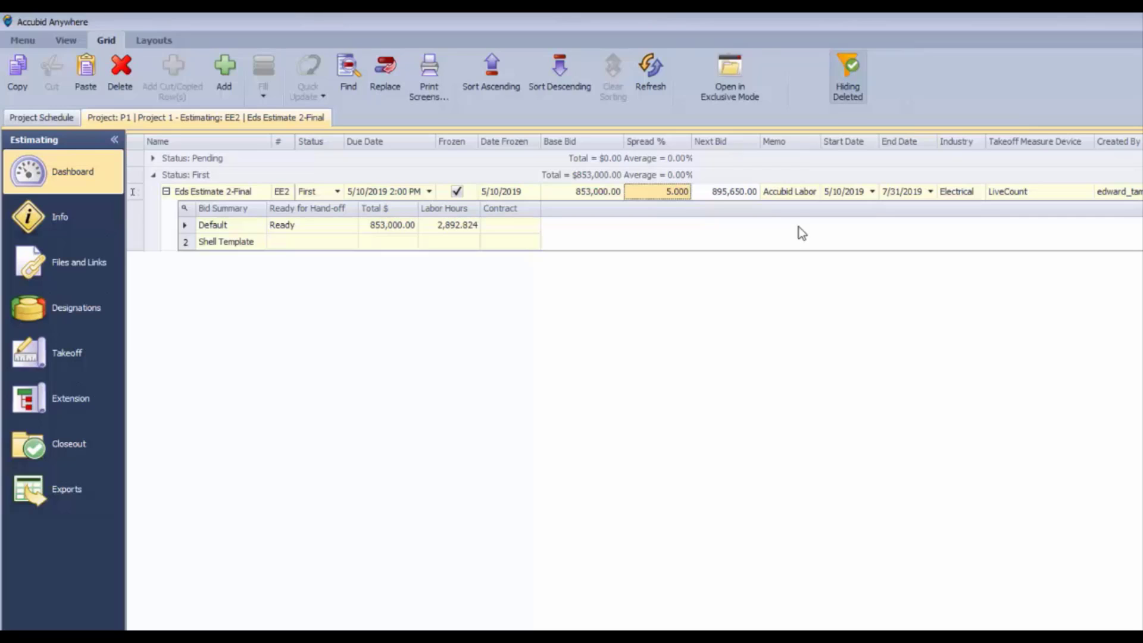
Set the next bid to 865,000.00, giving a 1.407% spread, and collapse the estimate row
click(727, 196)
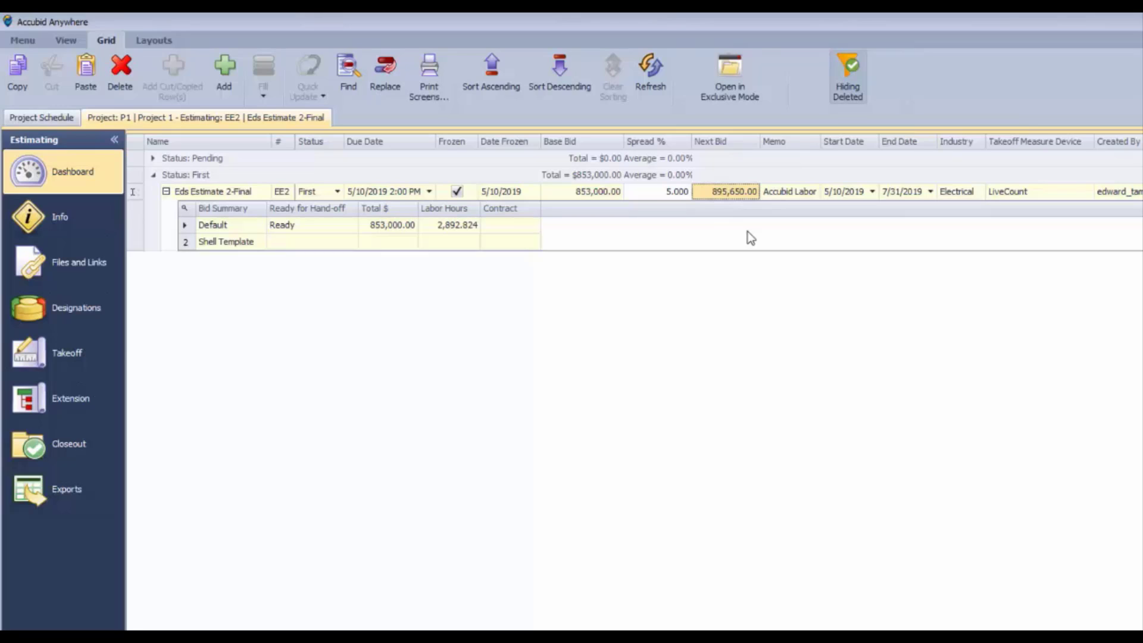
text(865000)
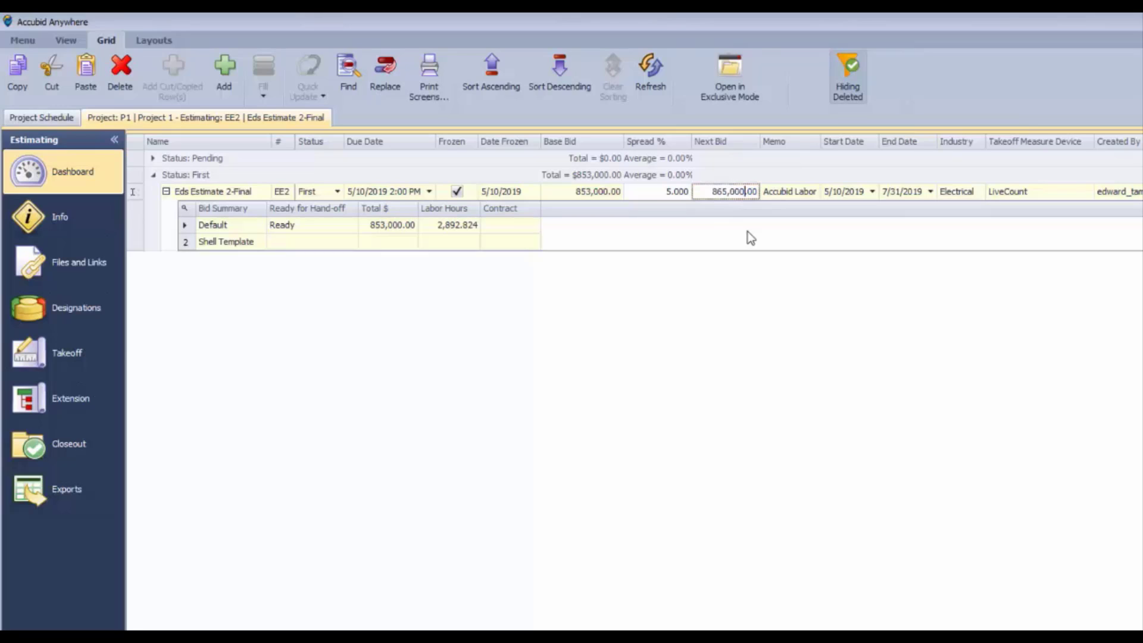
key(Return)
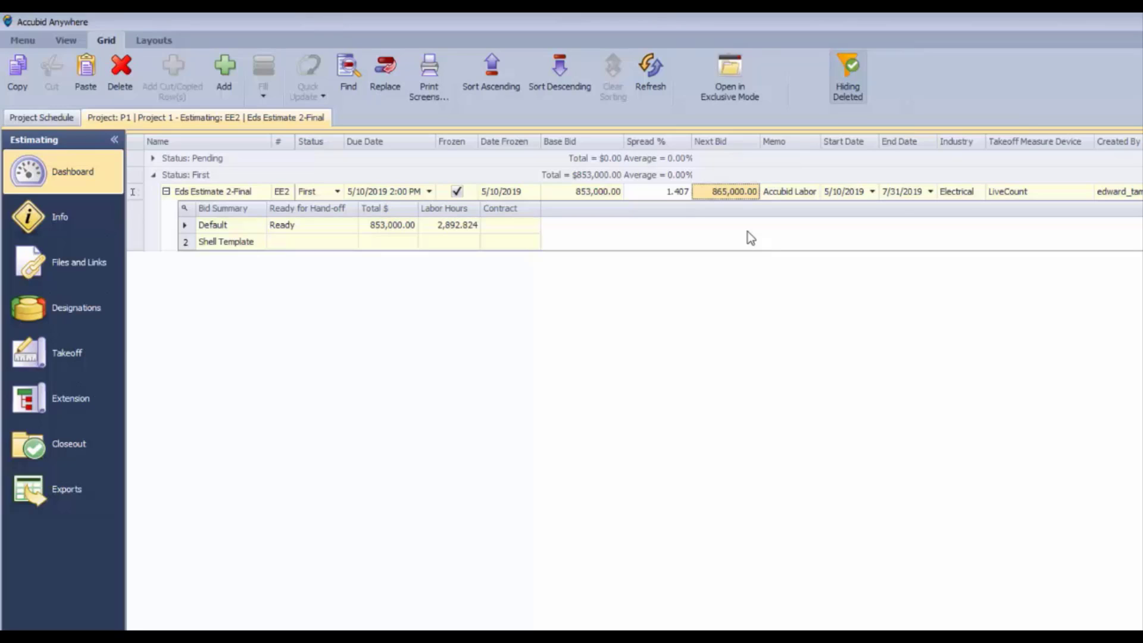
click(283, 227)
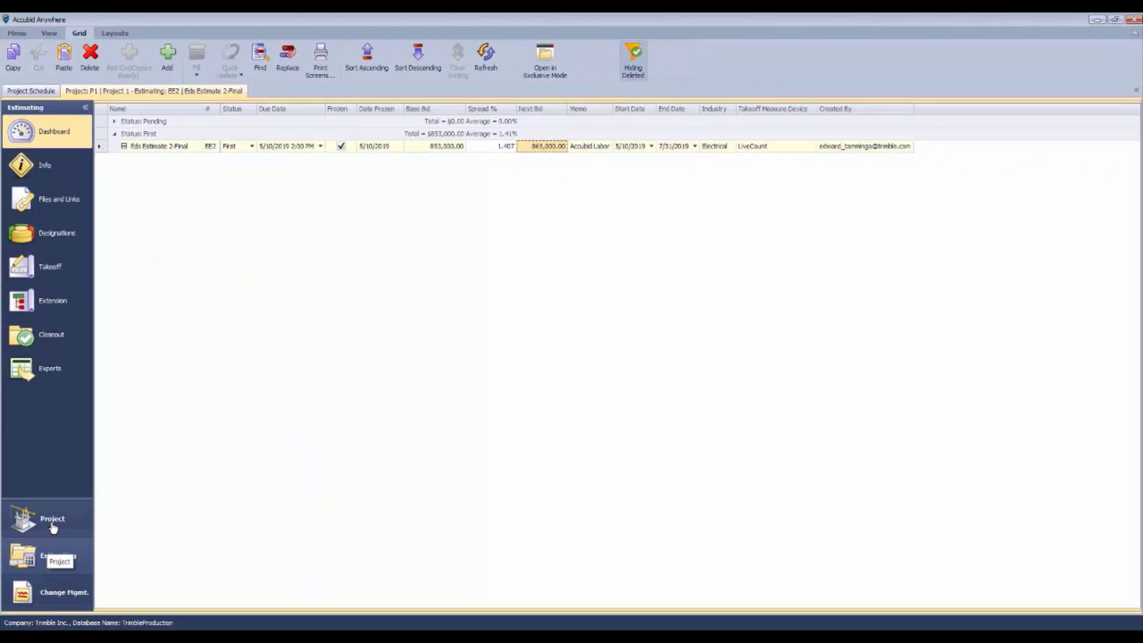
Return to the Project 1 dashboard showing both estimates and the change order list
click(51, 525)
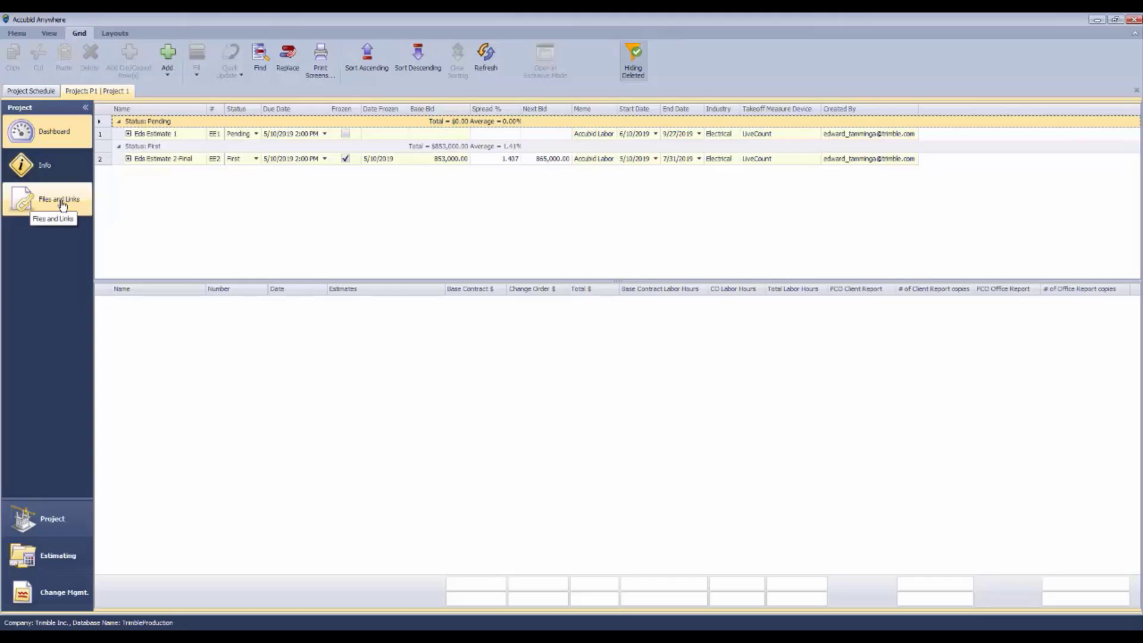
click(65, 556)
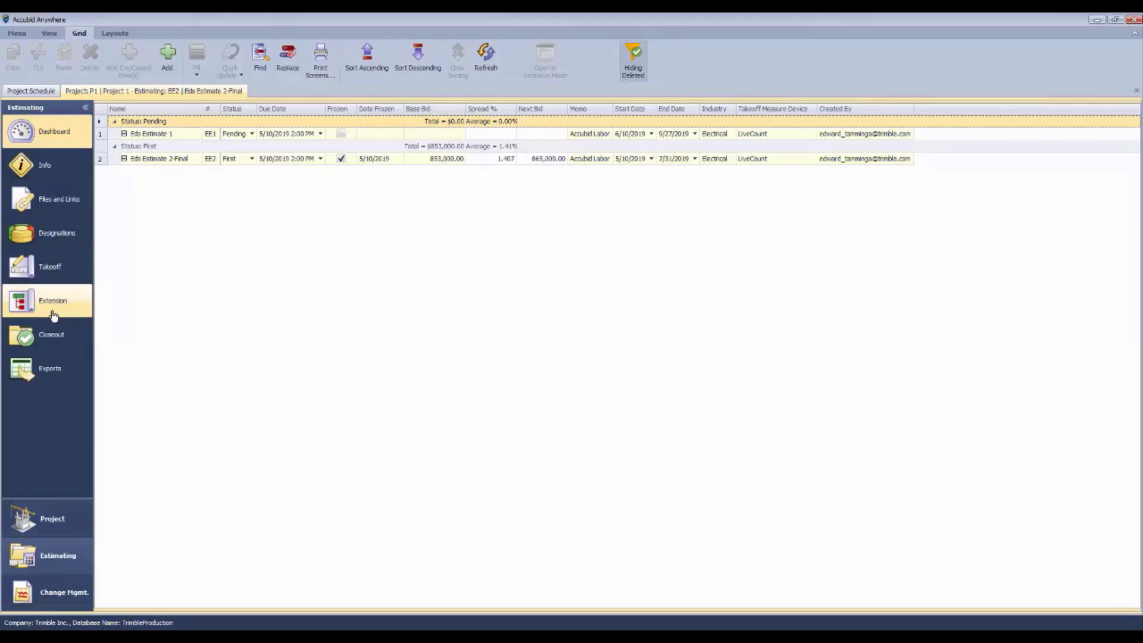
click(51, 335)
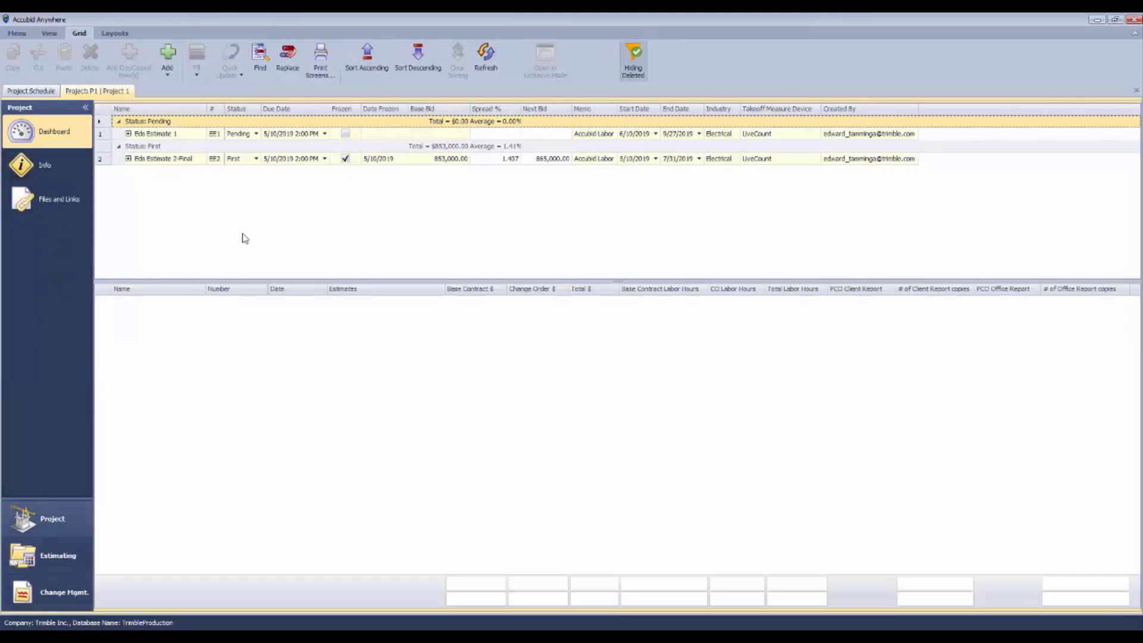